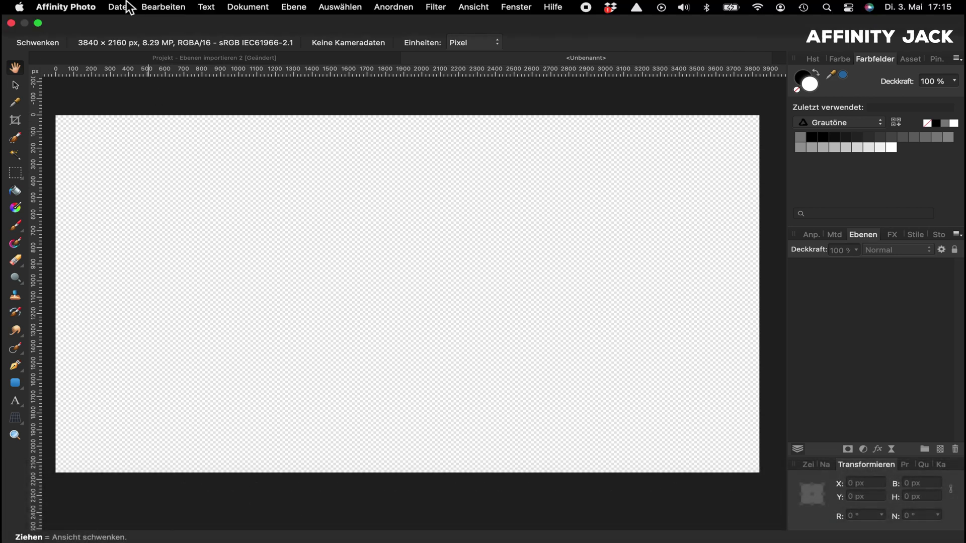
Open the Datei (File) menu of the empty 3840×2160 document
click(125, 7)
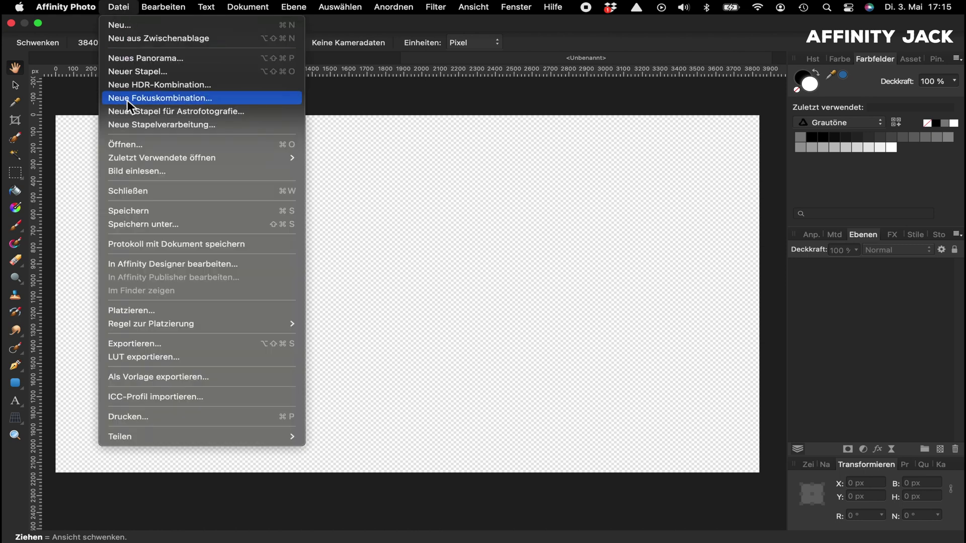
Open the Bahnhofshalle, swimmer and highland cow JPGs together via Datei > Öffnen
click(129, 143)
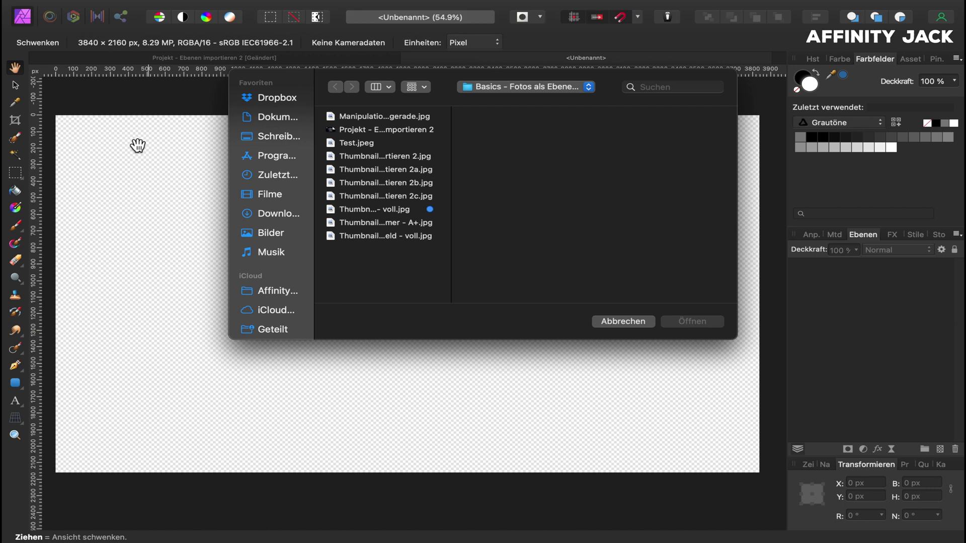
click(369, 118)
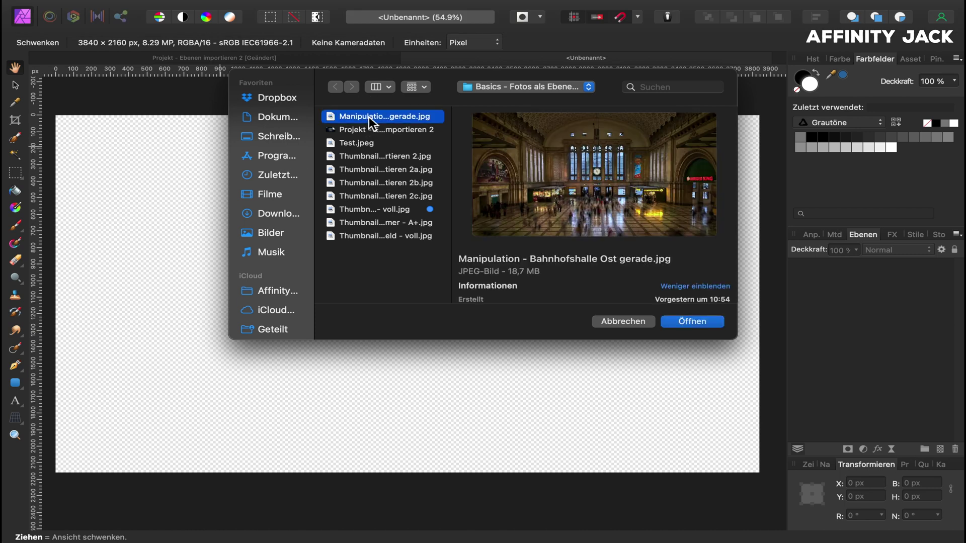
super+click(389, 224)
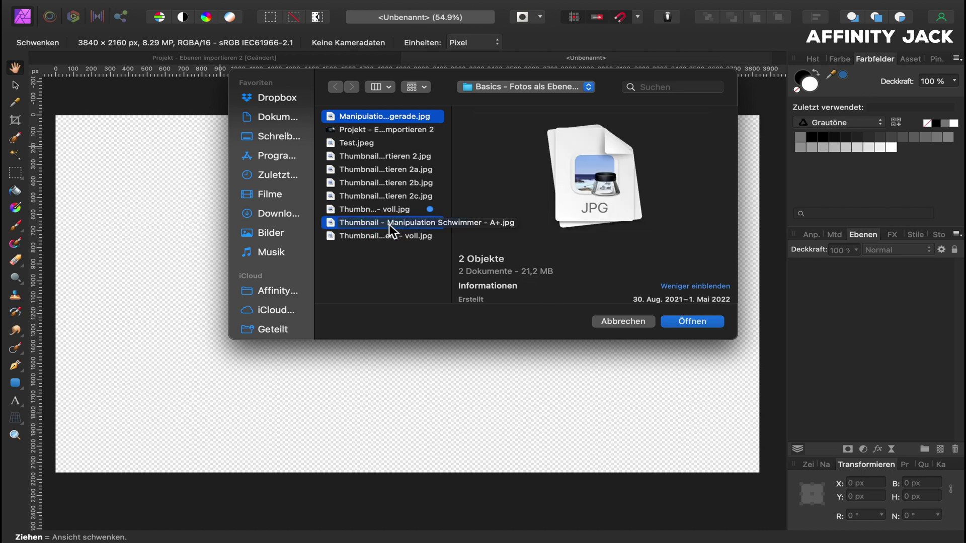
super+click(388, 238)
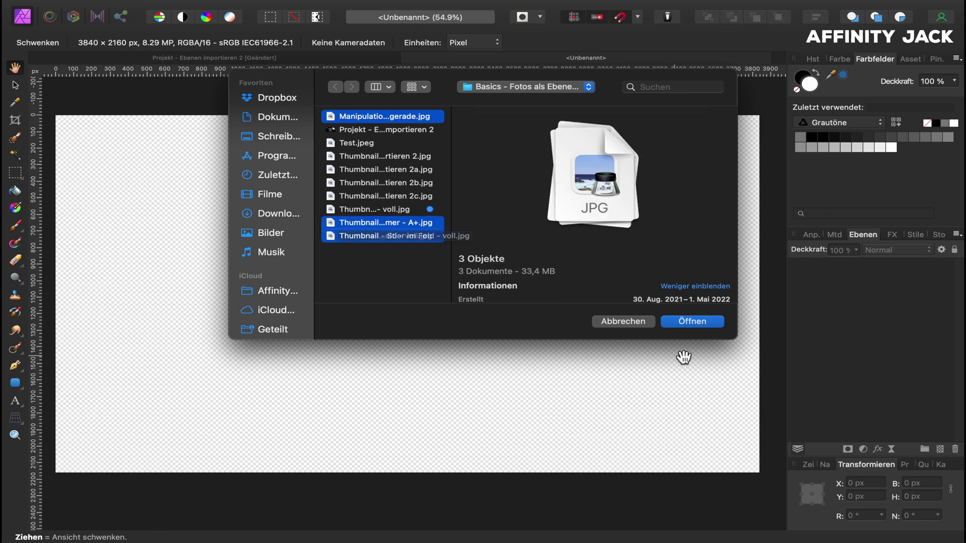
click(689, 326)
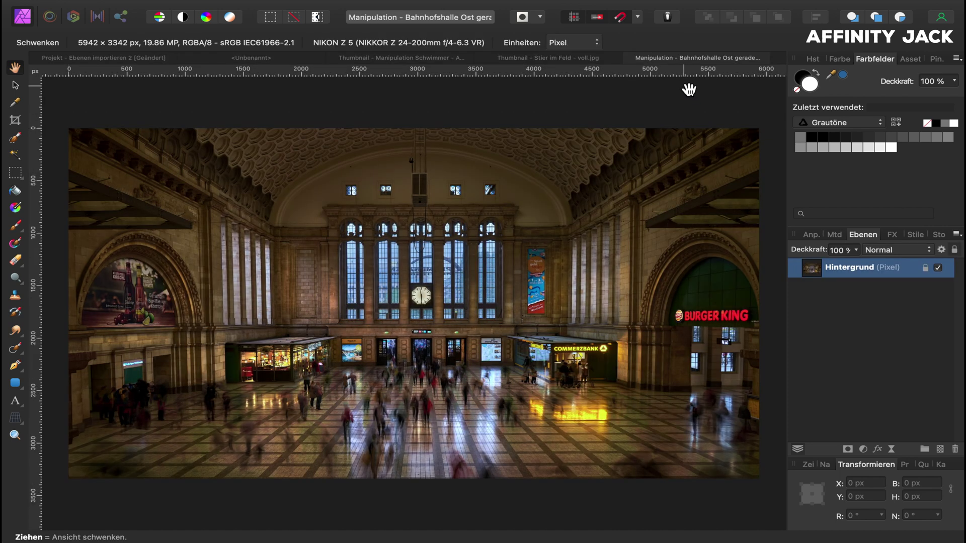
click(585, 58)
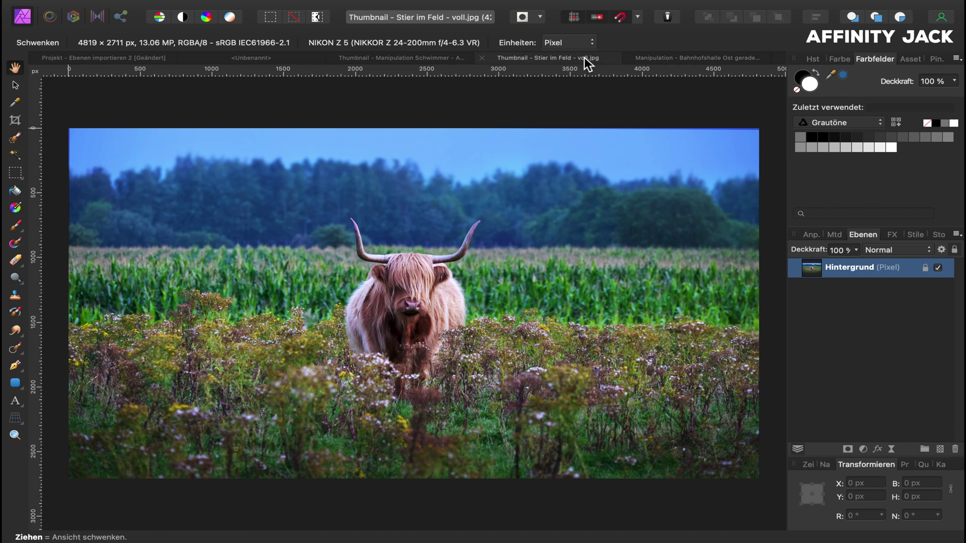
click(449, 60)
click(564, 60)
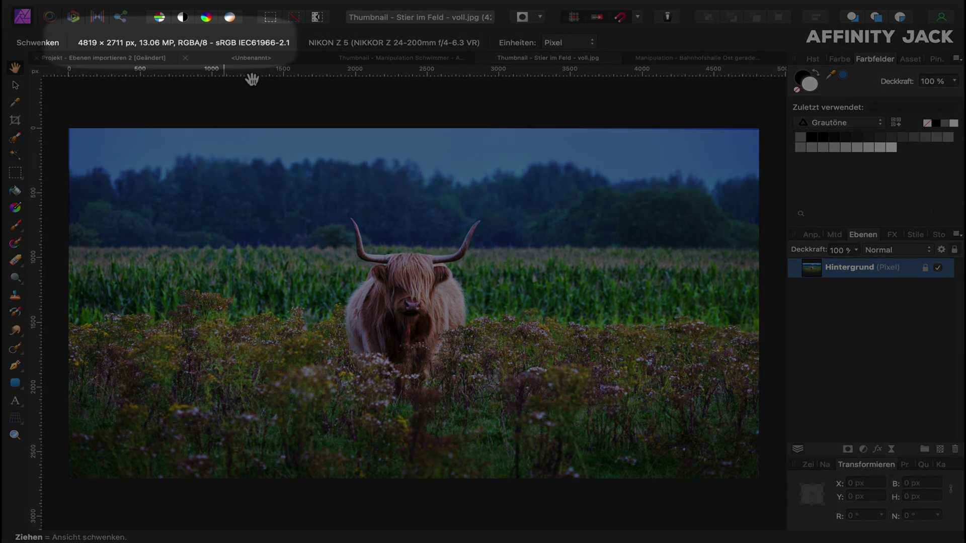
click(665, 59)
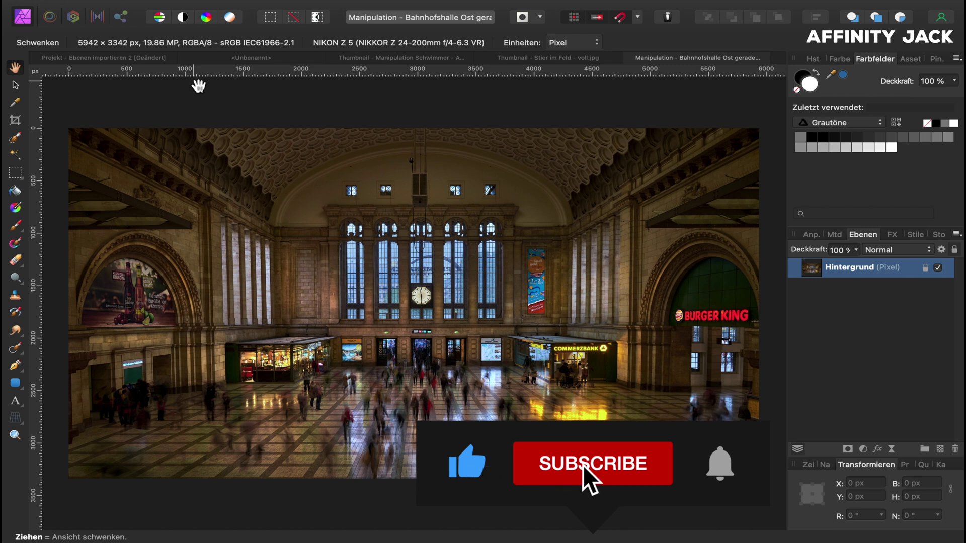
click(477, 7)
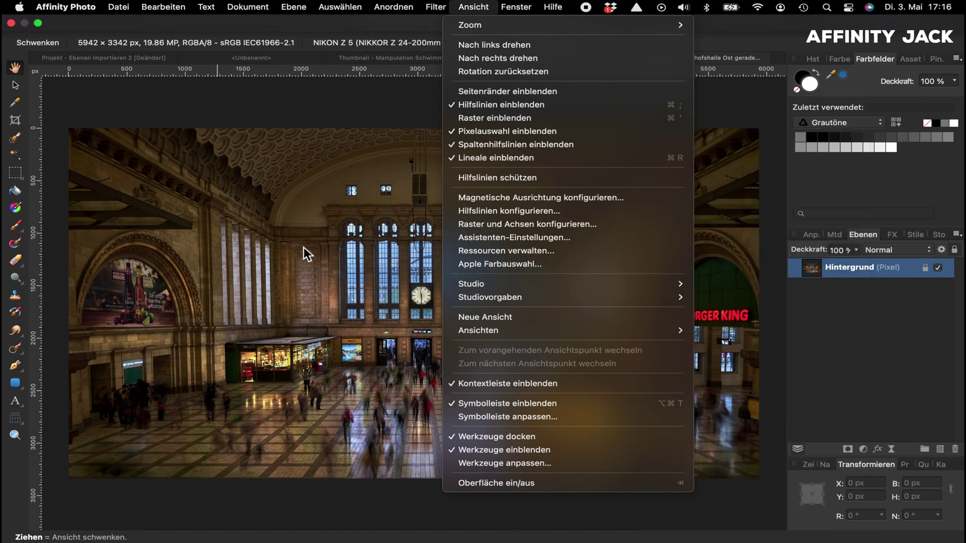
click(303, 247)
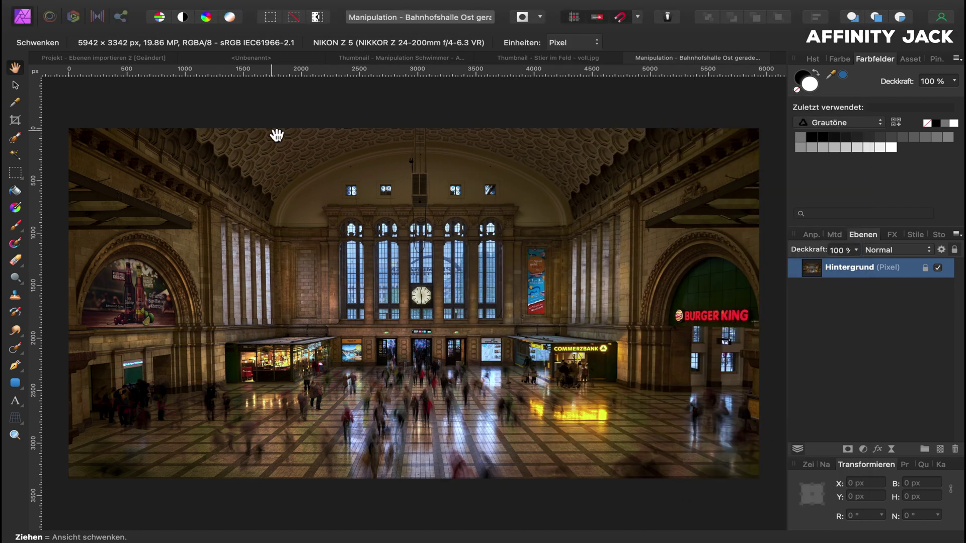
click(252, 58)
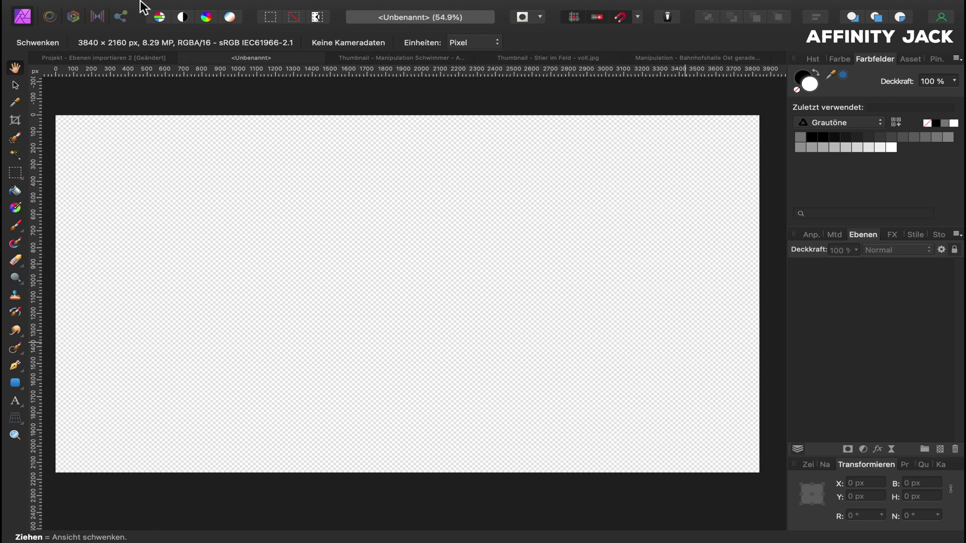
Queue the station hall, swimmer and cow photos for placing via Datei > Platzieren
mouse_move(125, 1)
click(120, 7)
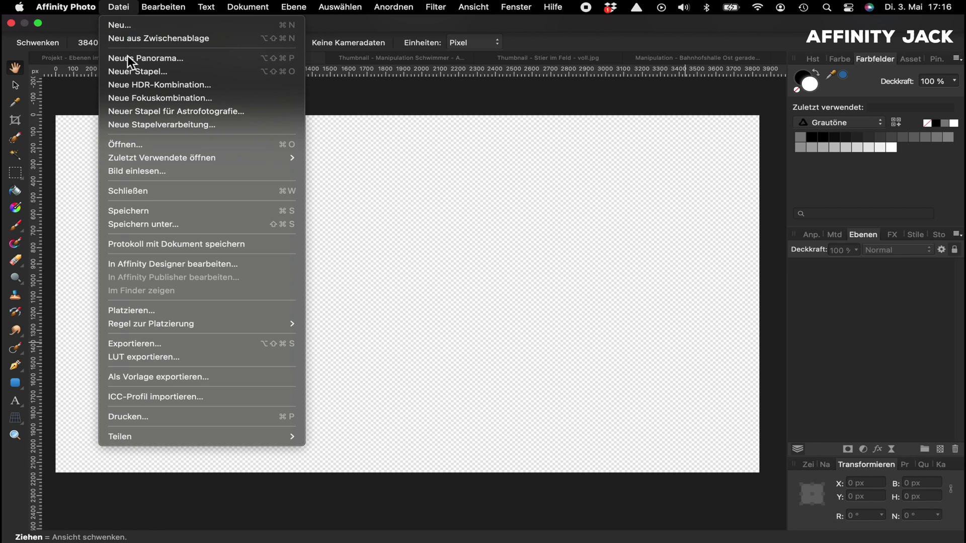
click(133, 312)
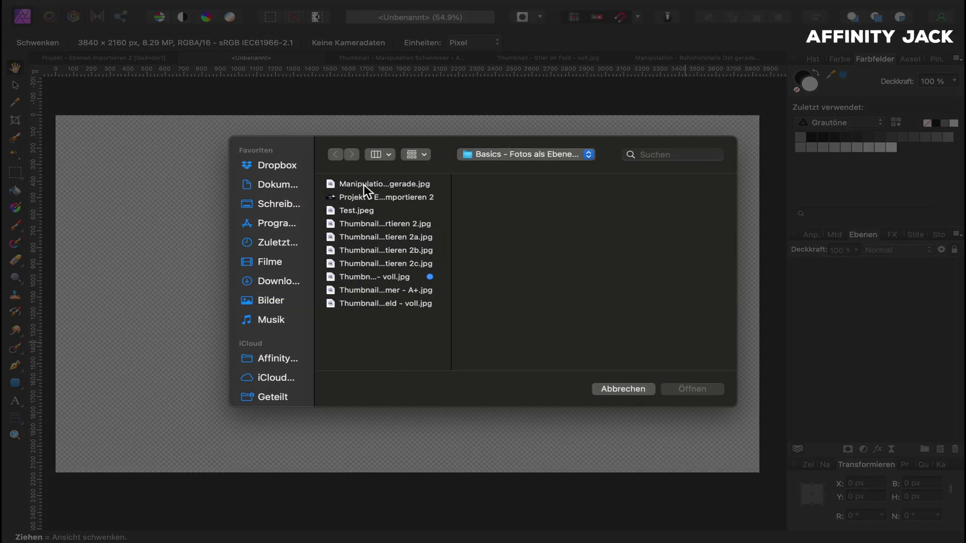
click(364, 184)
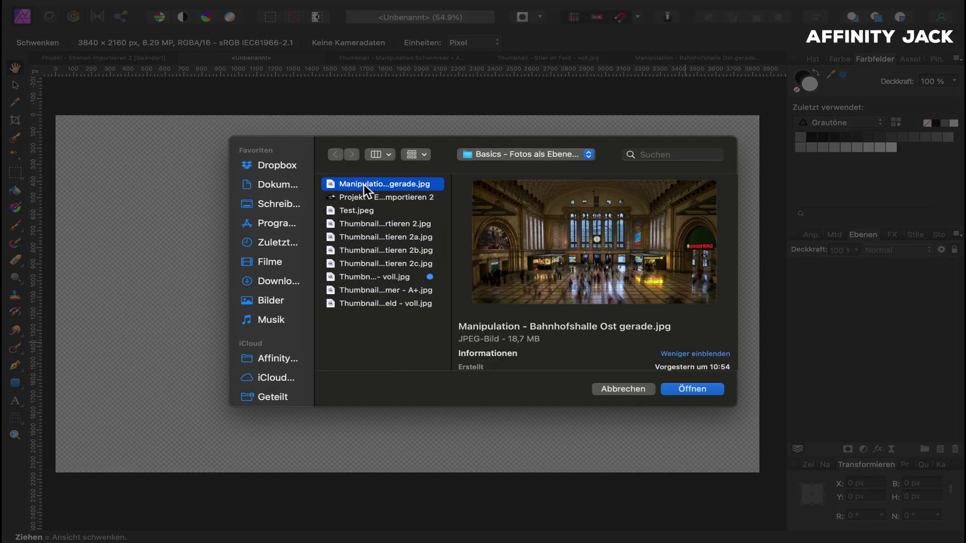
super+click(406, 291)
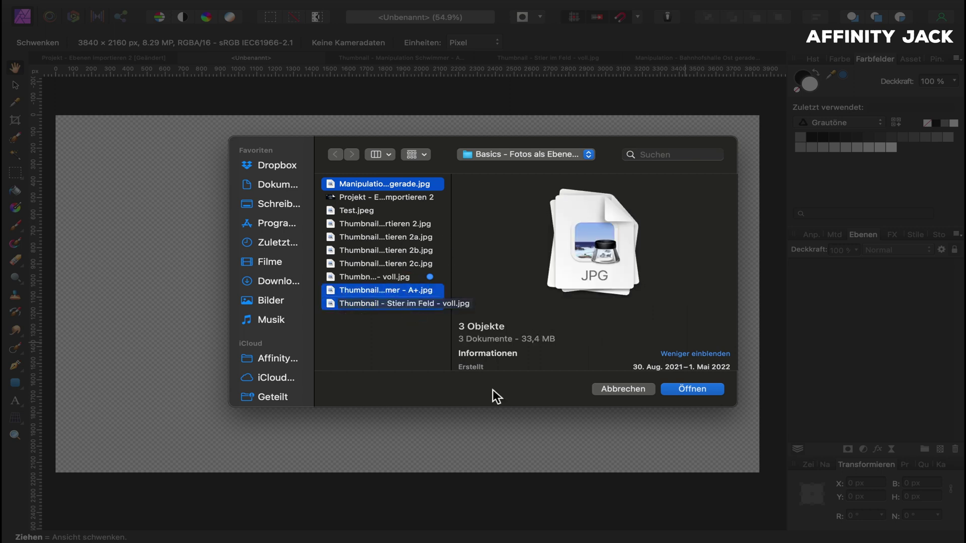
click(685, 391)
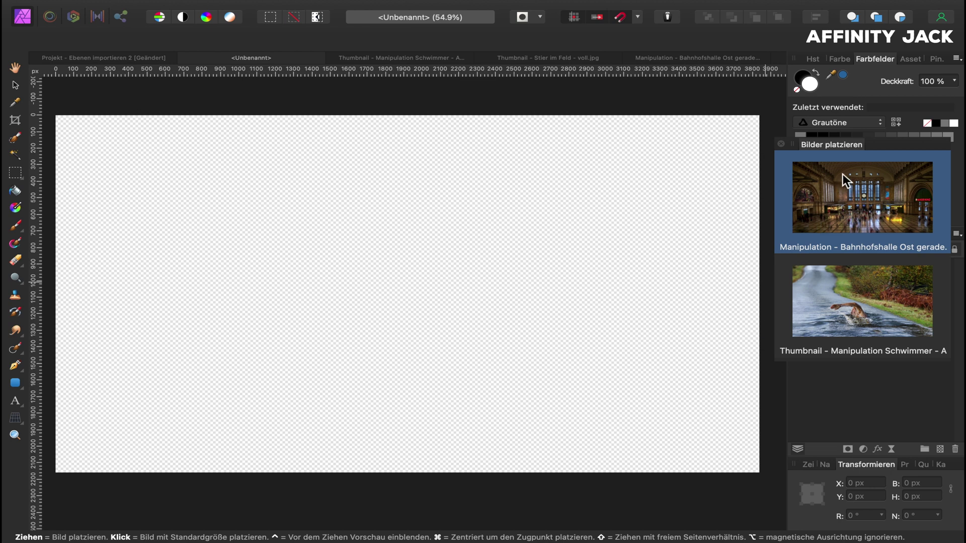
Move the Bilder platzieren panel aside and drag the station hall photo across the full canvas
drag(893, 146, 889, 94)
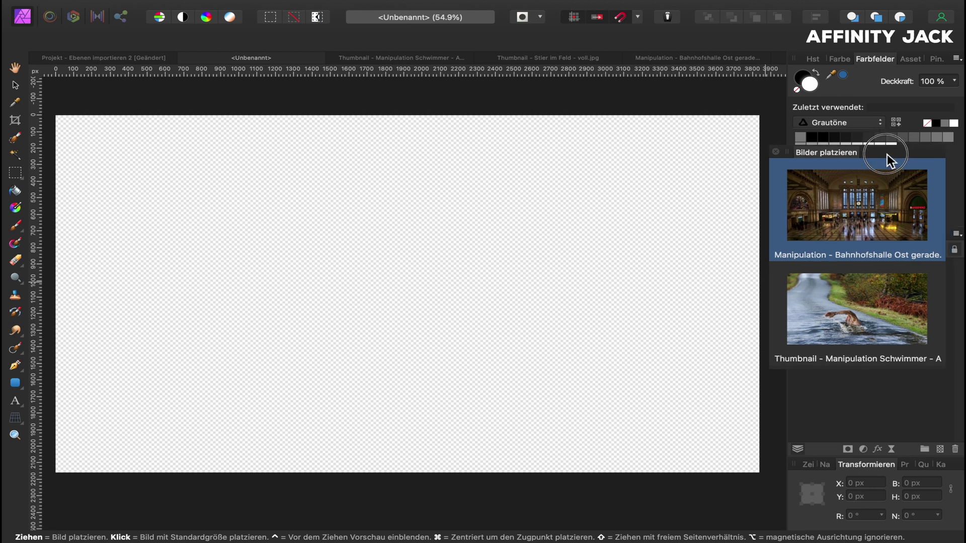
drag(889, 94, 881, 121)
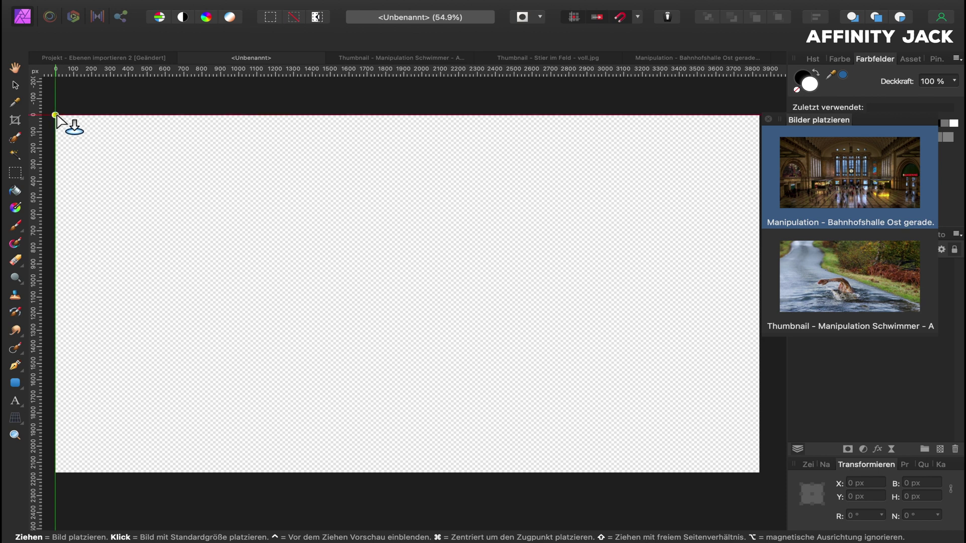
mouse_move(55, 116)
mouse_down()
mouse_move(285, 280)
mouse_move(754, 499)
mouse_up()
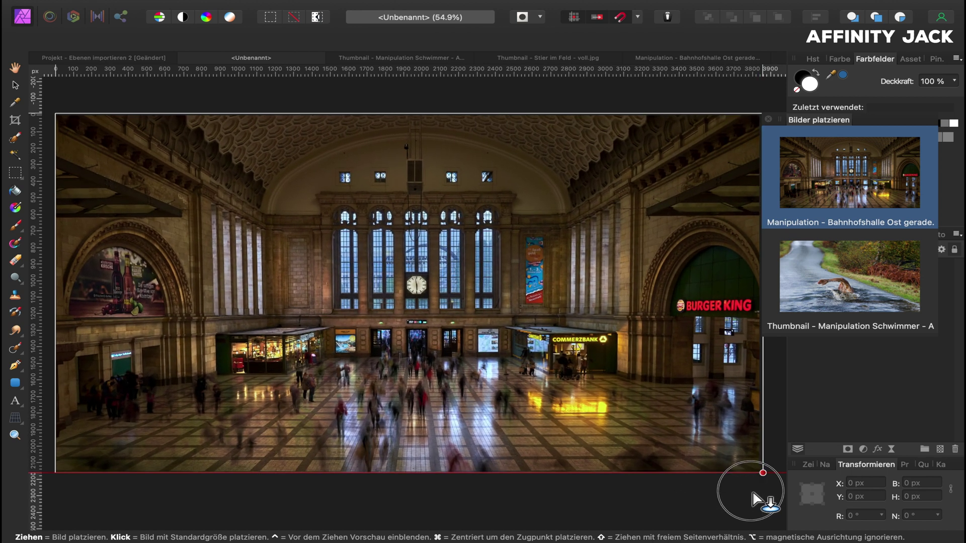
drag(754, 498, 755, 500)
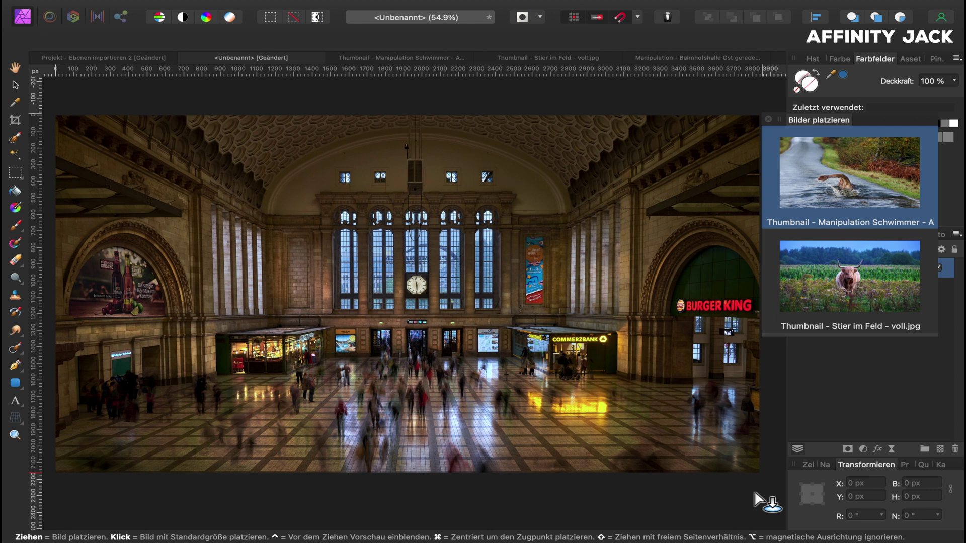
Place the Stier photo, then the Schwimmer photo, each stretched to fill the 3840×2160 canvas
click(814, 287)
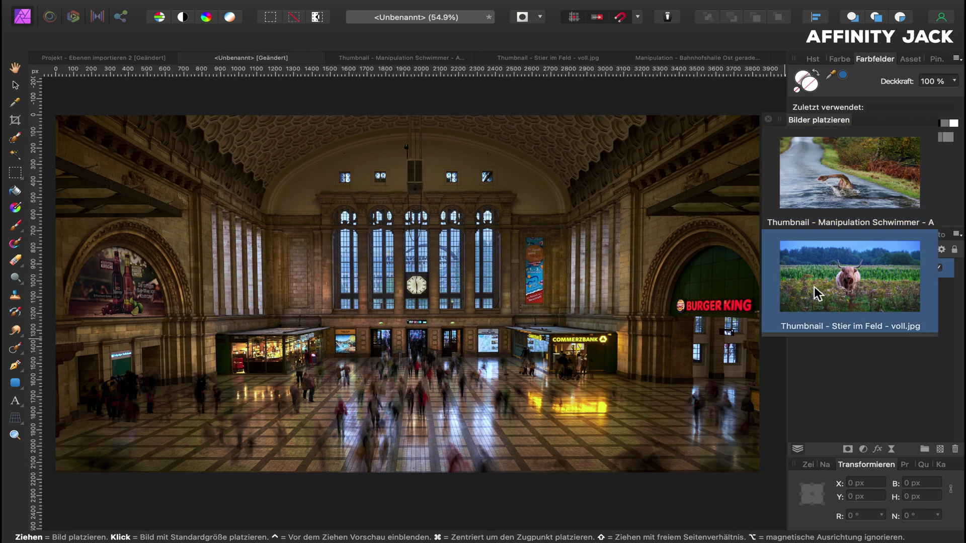
click(817, 225)
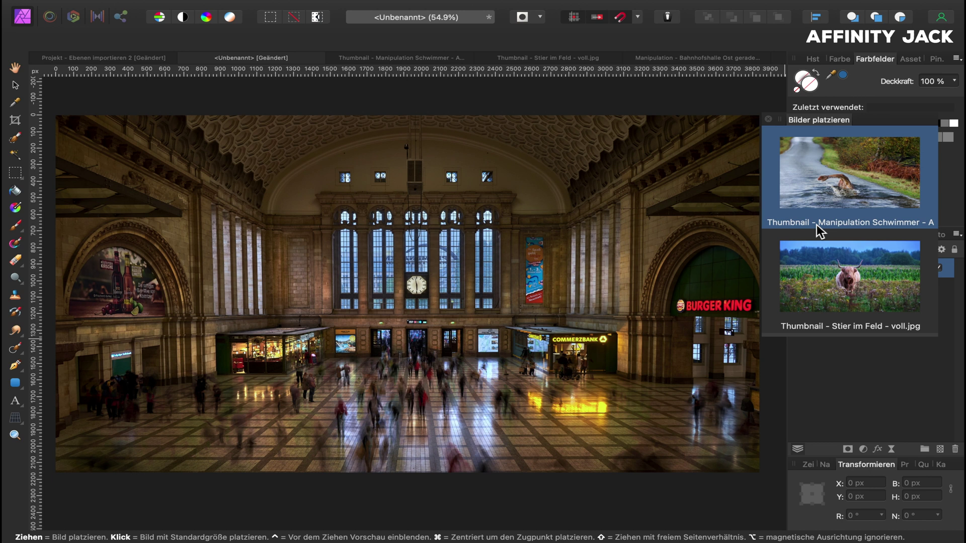
click(816, 255)
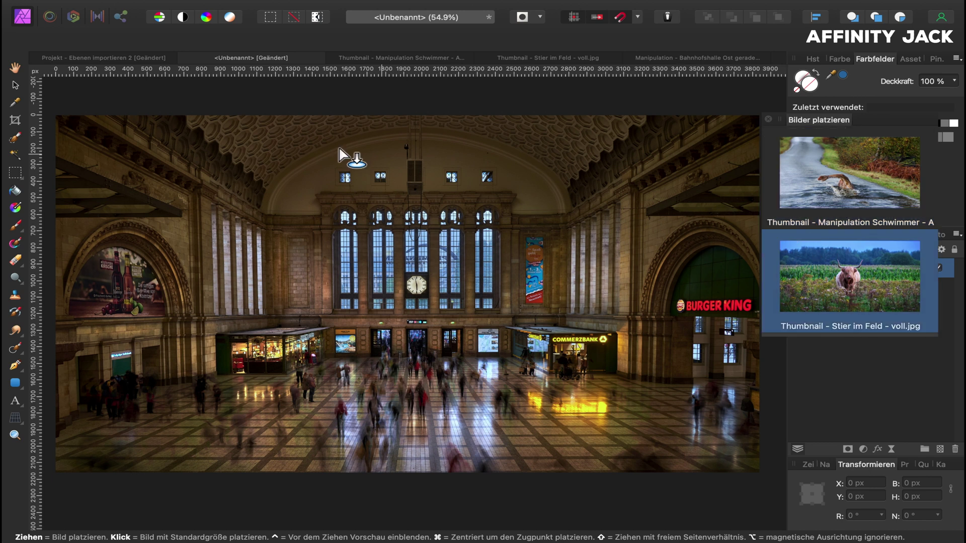
mouse_move(60, 120)
mouse_down()
mouse_move(152, 209)
mouse_move(757, 486)
mouse_up()
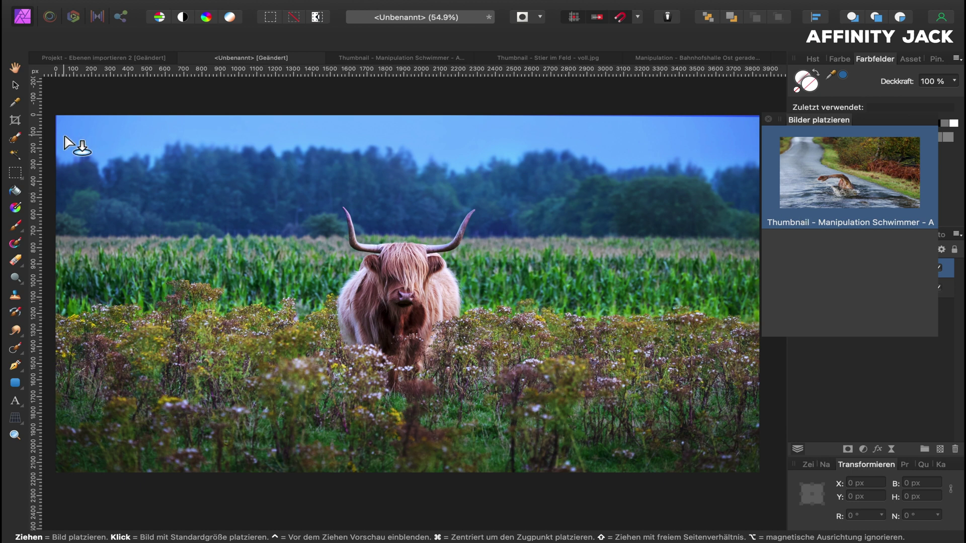
mouse_move(58, 119)
mouse_down()
mouse_move(478, 371)
mouse_move(751, 486)
mouse_up()
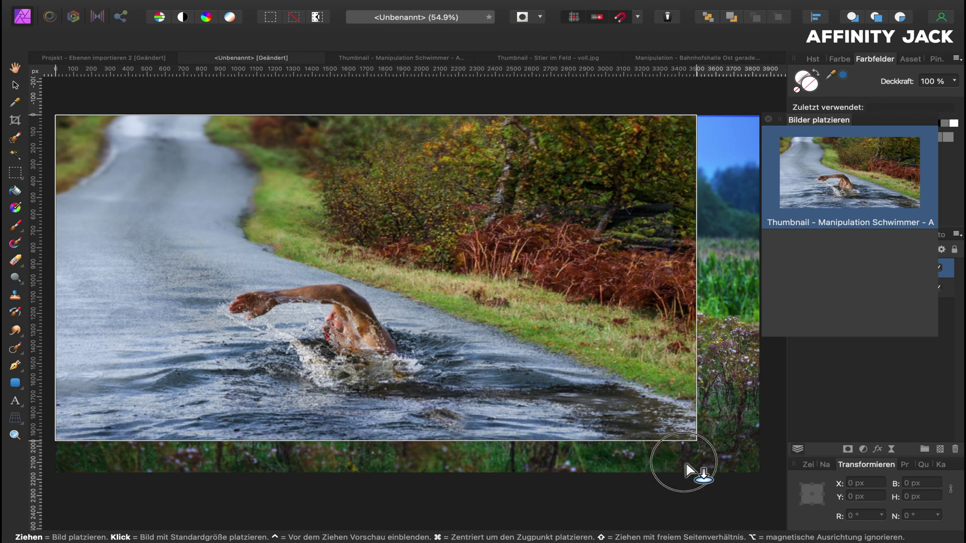
drag(752, 486, 754, 485)
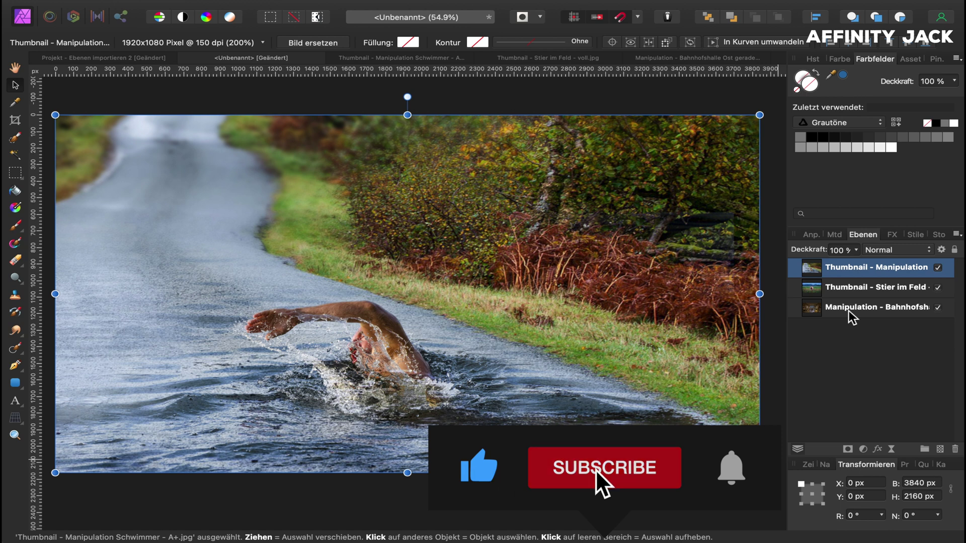
Hide and reshow the swimmer layer, then drag the Bahnhofshalle layer to the top
click(939, 267)
click(939, 267)
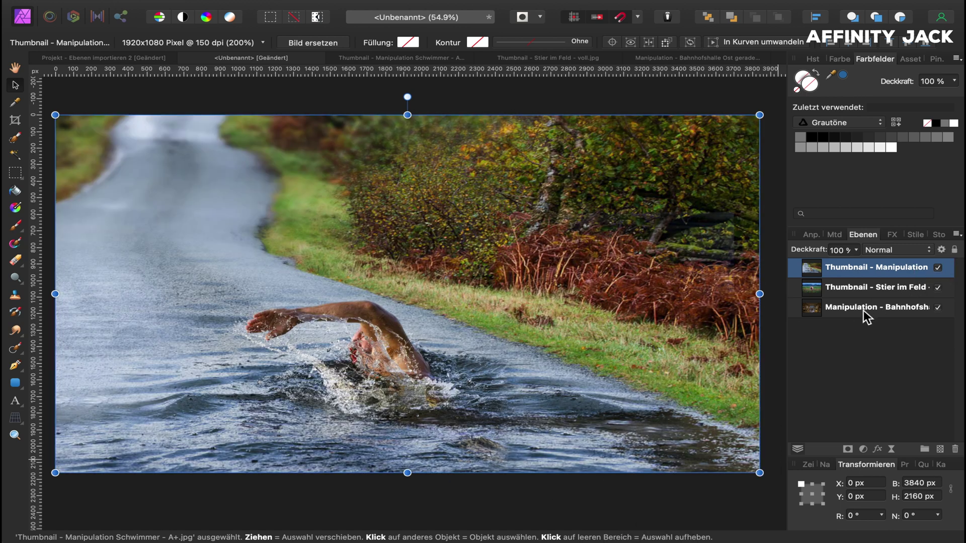
drag(845, 309, 833, 262)
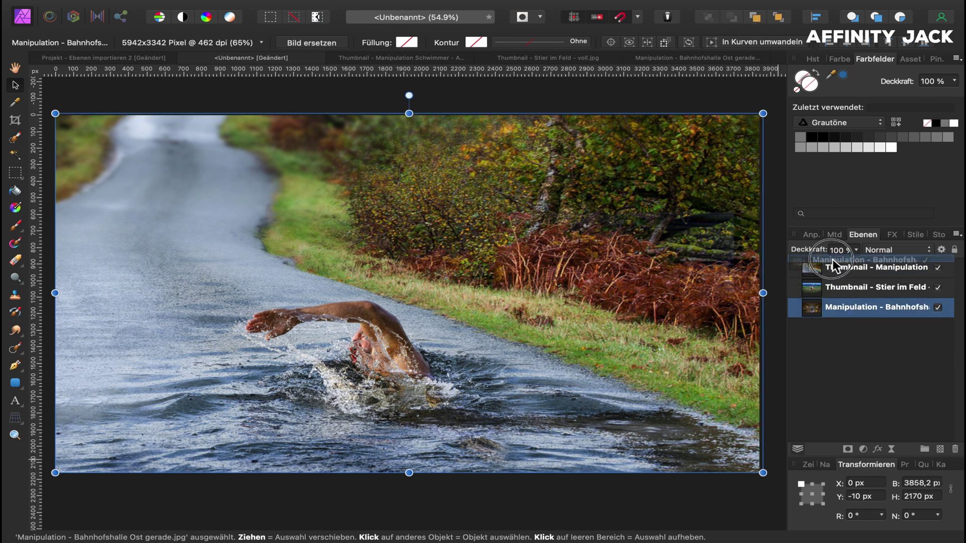